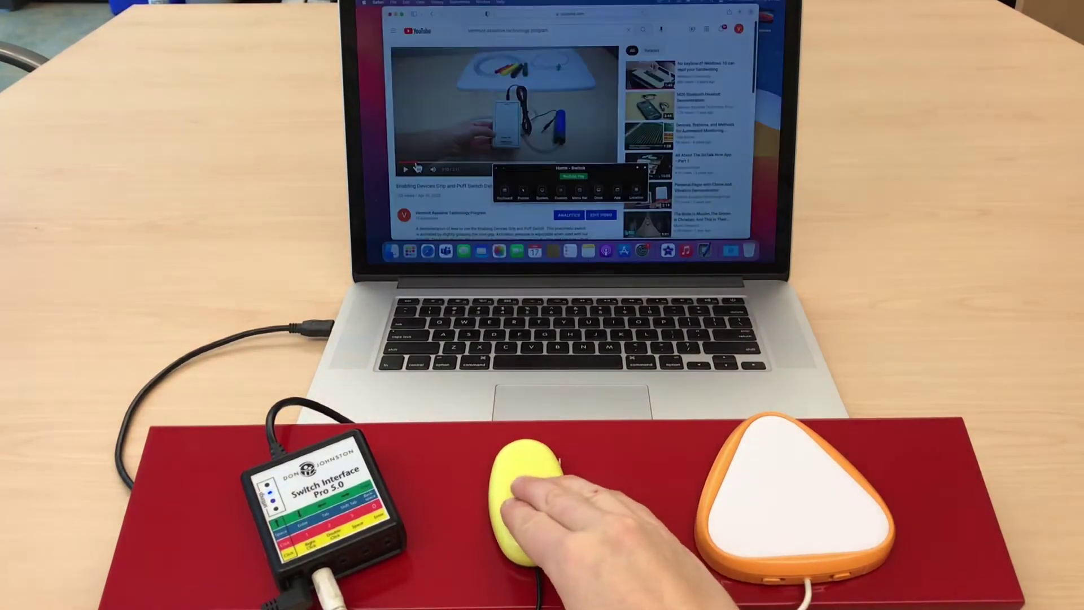
# Step: Play the YouTube video about enabling devices in the browser
pyautogui.click(417, 167)
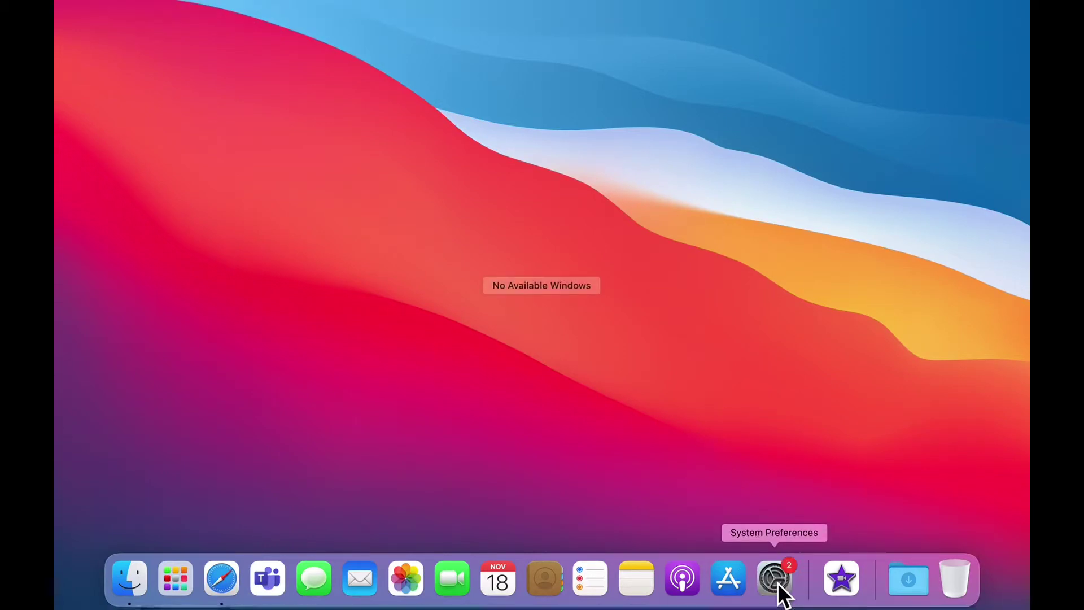
# Step: Launch System Preferences from the Dock and go to Accessibility > Switch Control
pyautogui.click(774, 578)
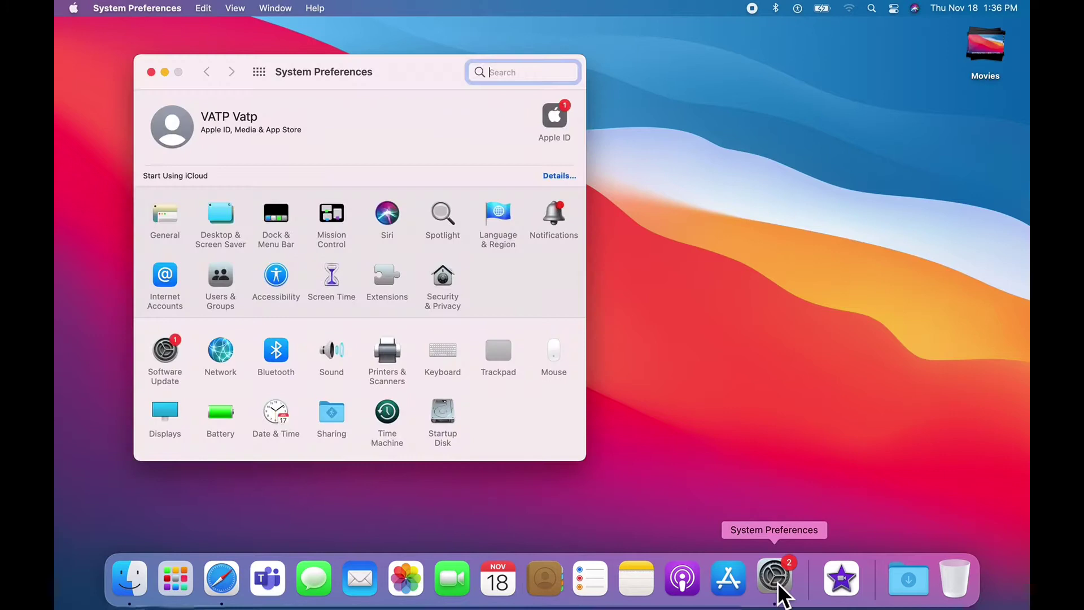
pyautogui.click(278, 285)
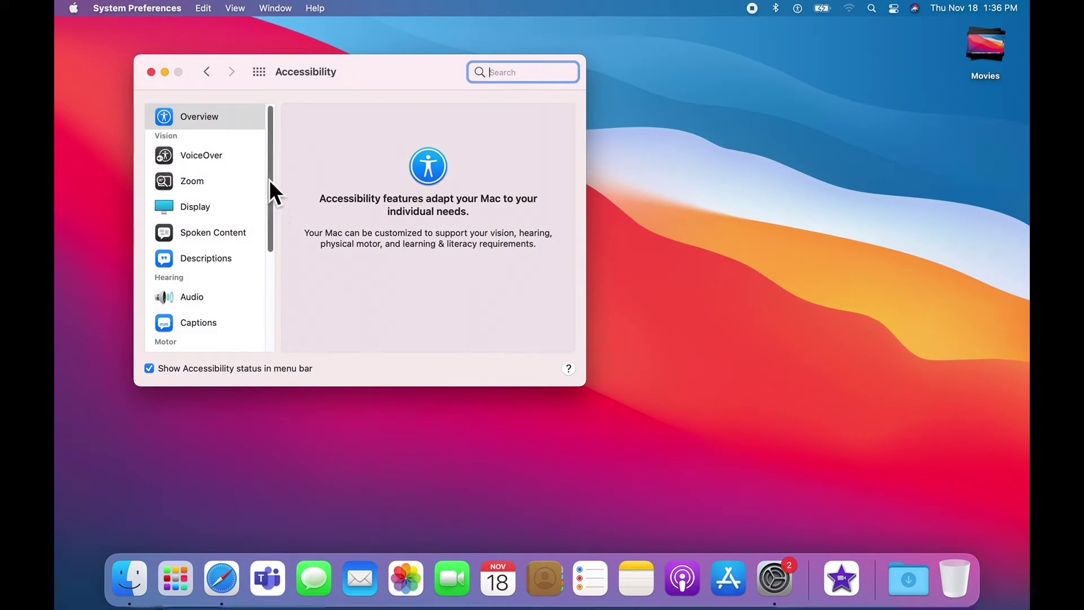
pyautogui.moveTo(273, 178); pyautogui.dragTo(258, 294)
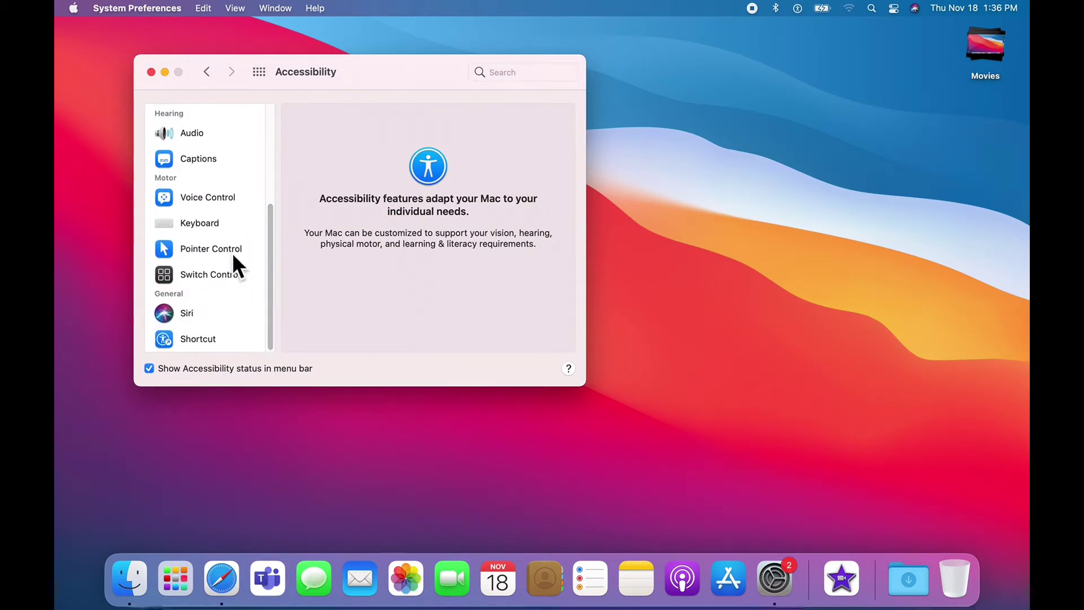
pyautogui.click(189, 277)
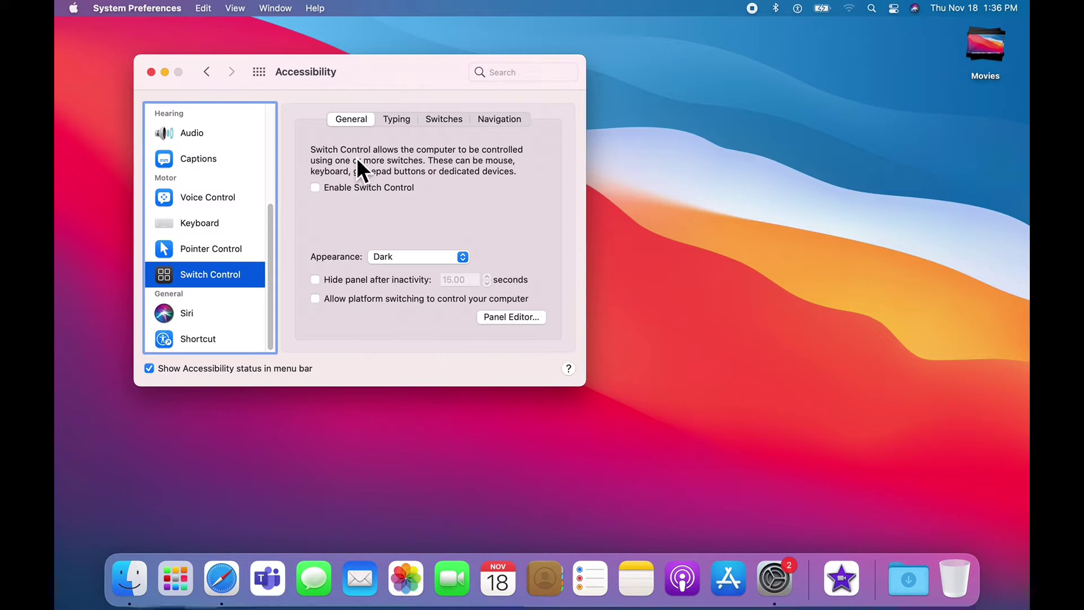
# Step: On the Switches tab, review the Space Input (select) and Blue Enter (next item) switches
pyautogui.click(448, 121)
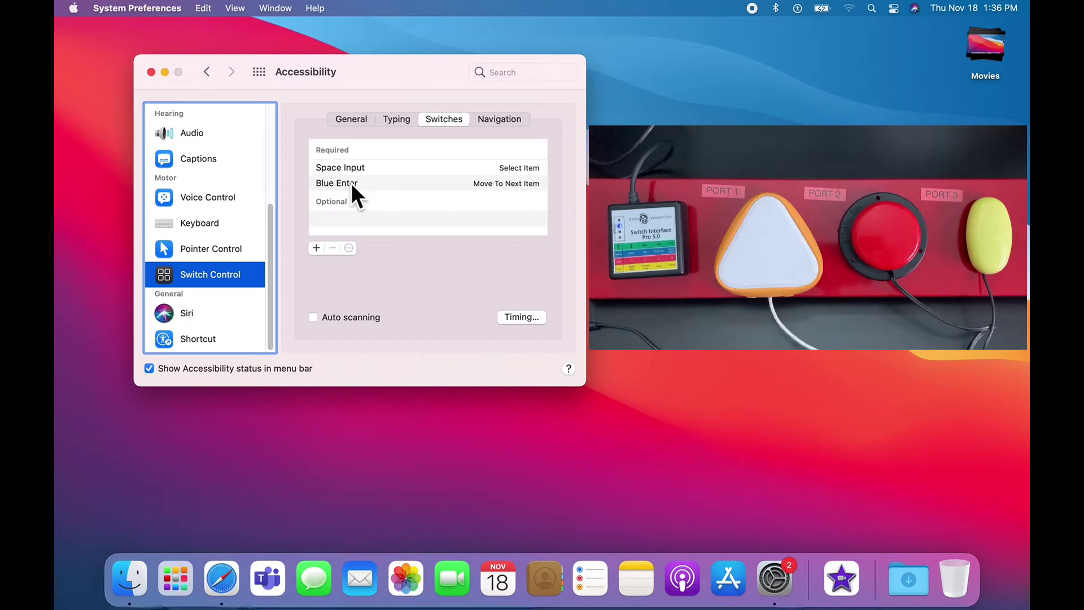
pyautogui.click(346, 167)
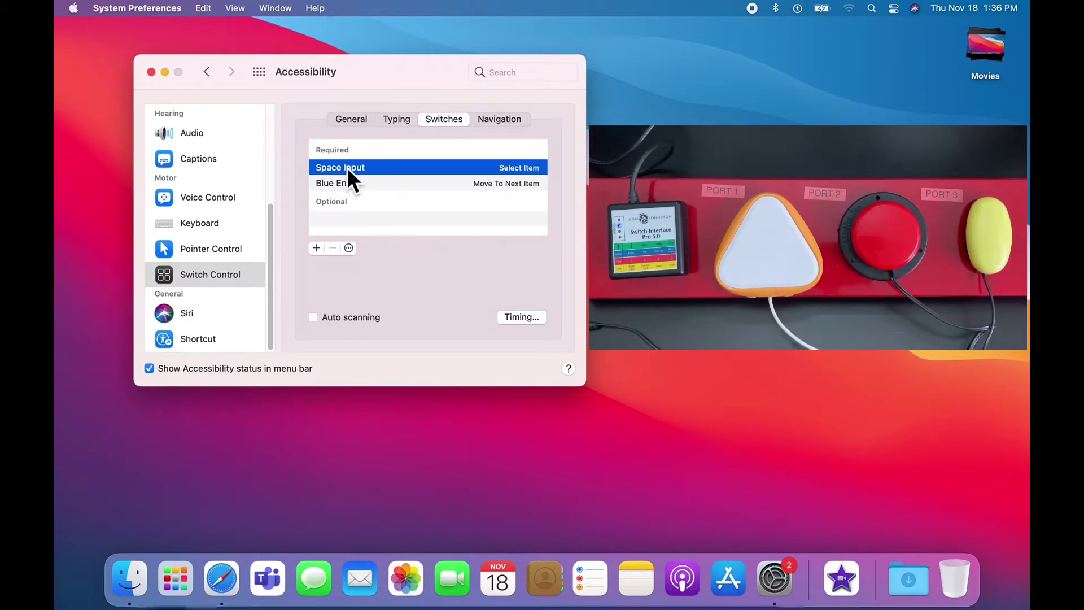
pyautogui.click(347, 184)
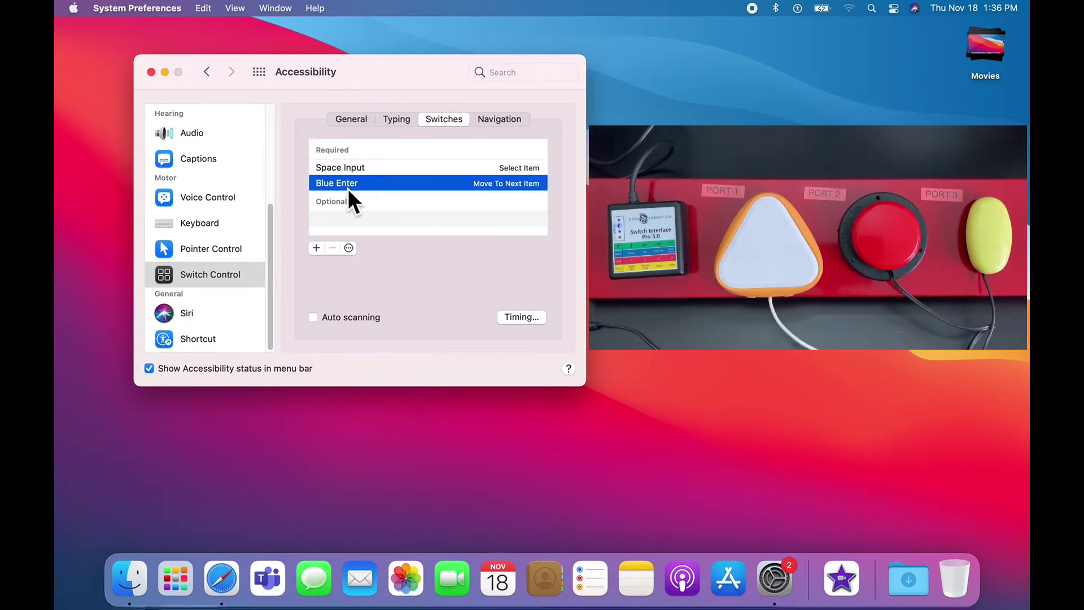
pyautogui.click(512, 169)
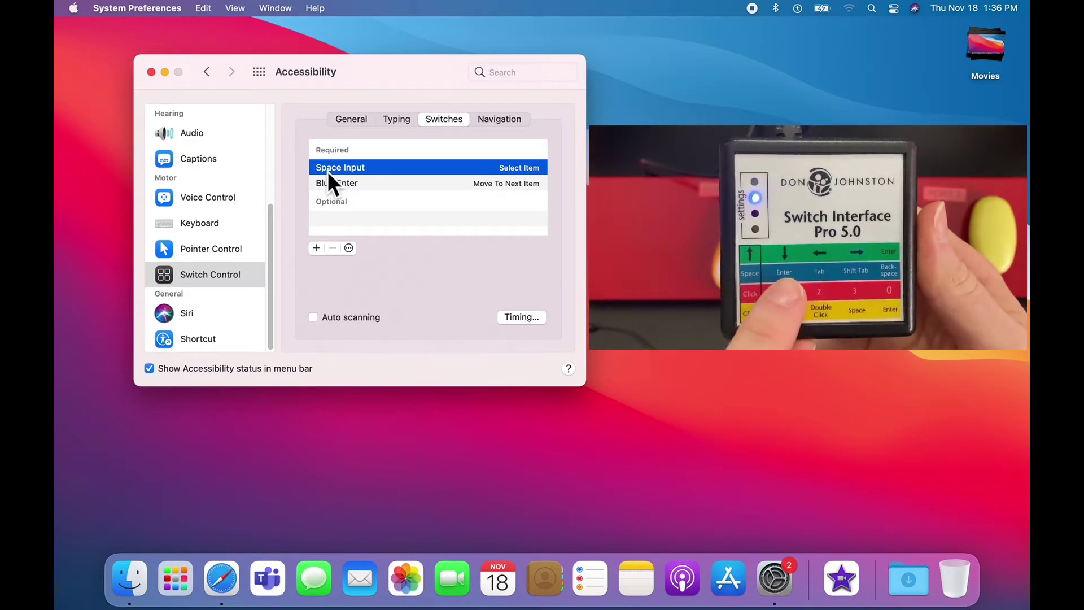
pyautogui.click(333, 184)
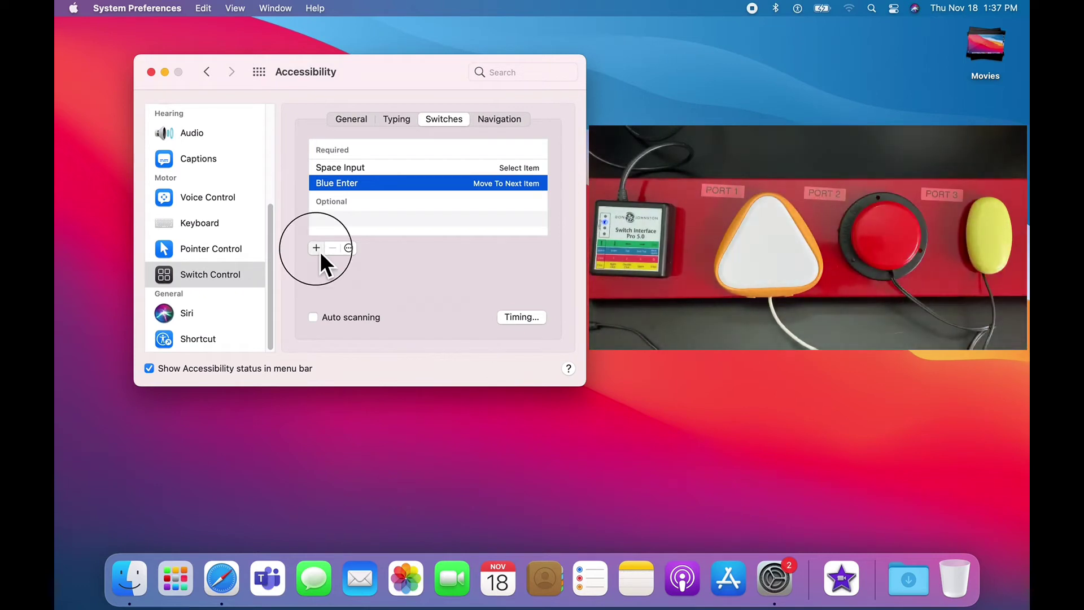
# Step: Add a new switch with the + button below the switch list
pyautogui.click(317, 249)
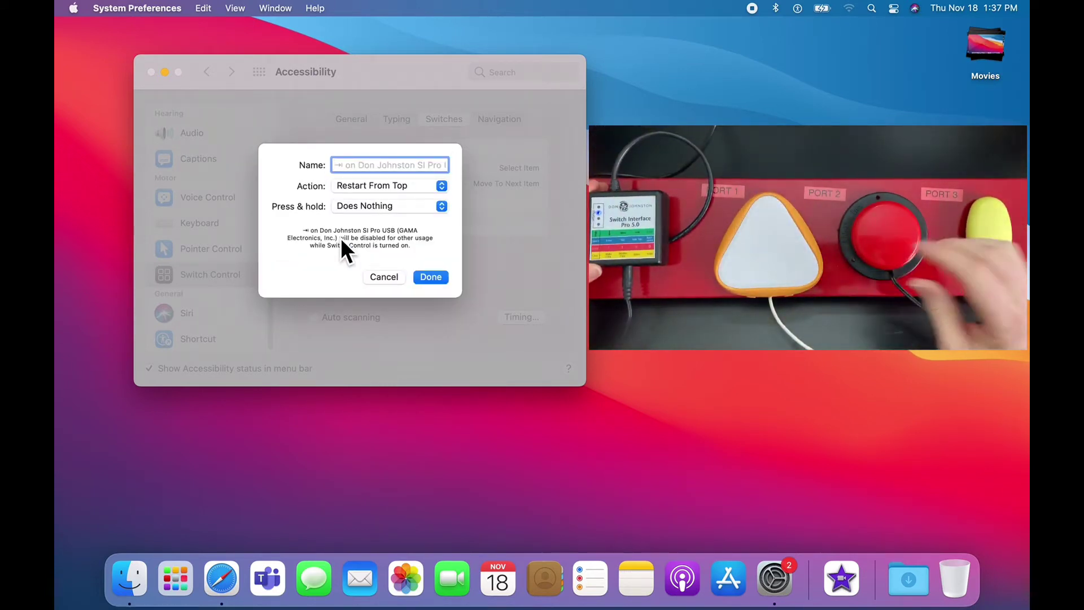
pyautogui.write('Bl')
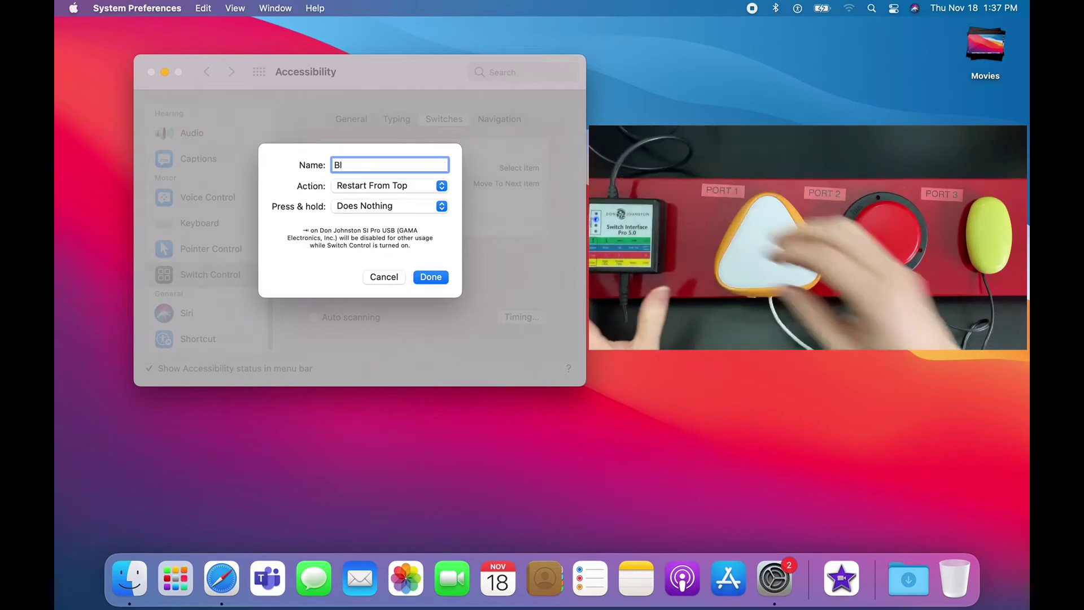
pyautogui.write('ue')
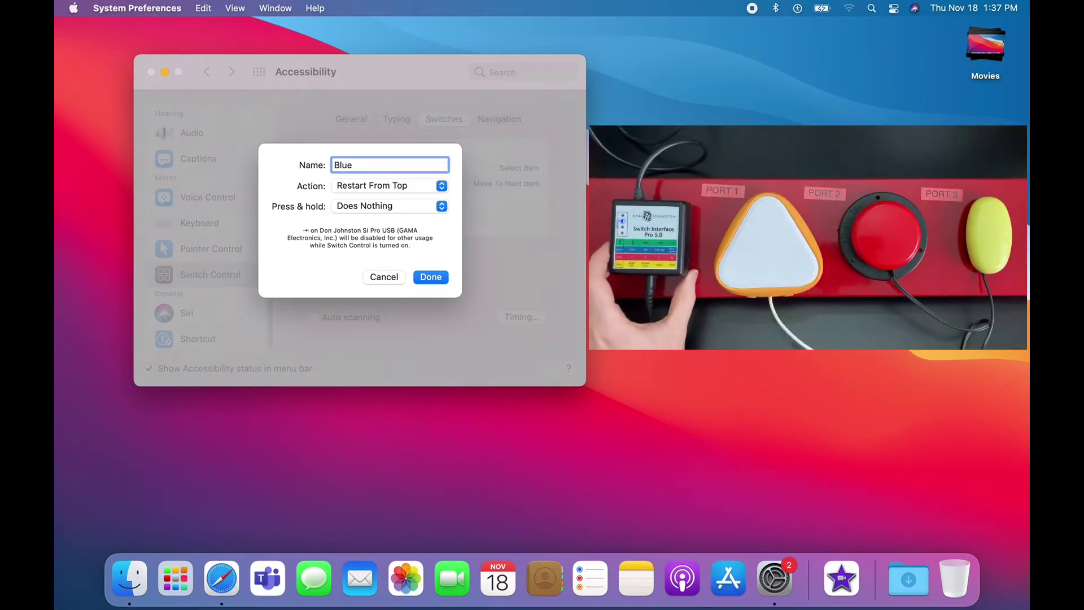
pyautogui.write(' Tab')
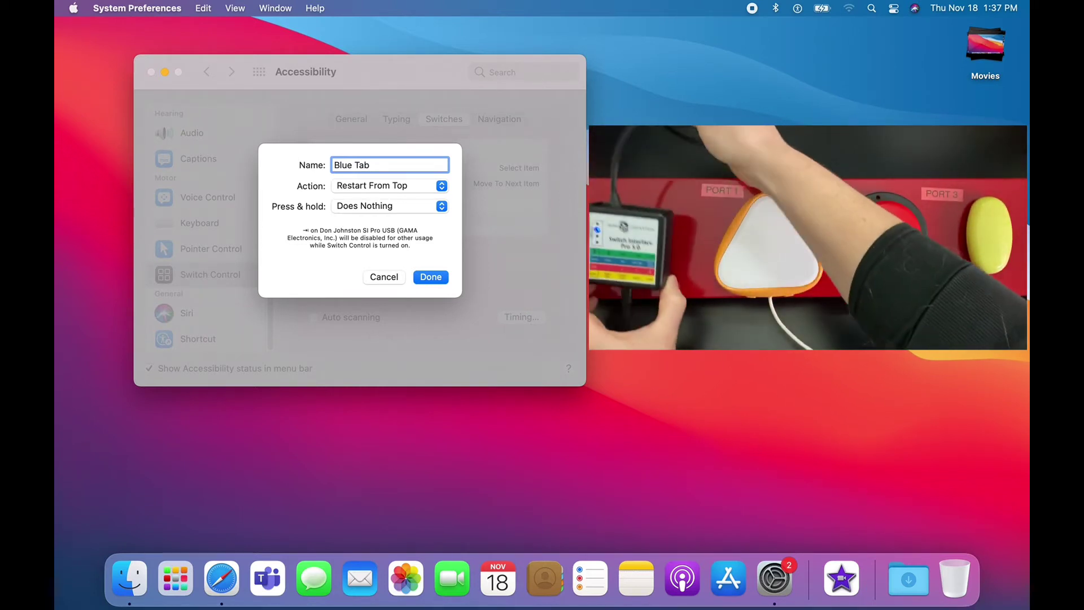
# Step: Set the new switch's action to Custom… to pick an executable from Scripts
pyautogui.click(382, 188)
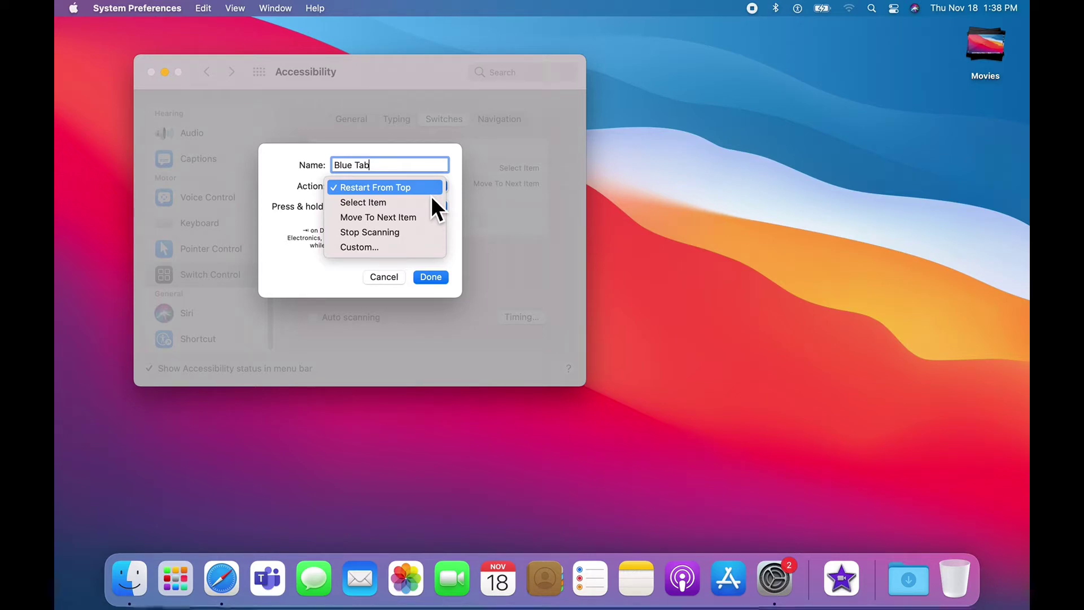
pyautogui.click(420, 250)
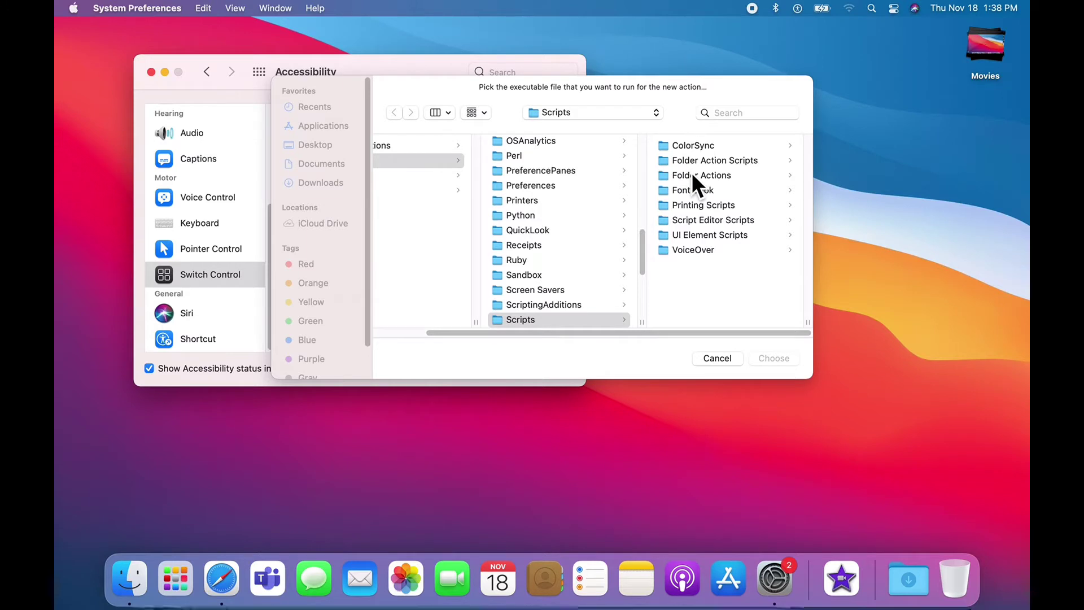
# Step: Drop the custom executable, keep Press & hold at Does Nothing, and save the switch
pyautogui.click(724, 360)
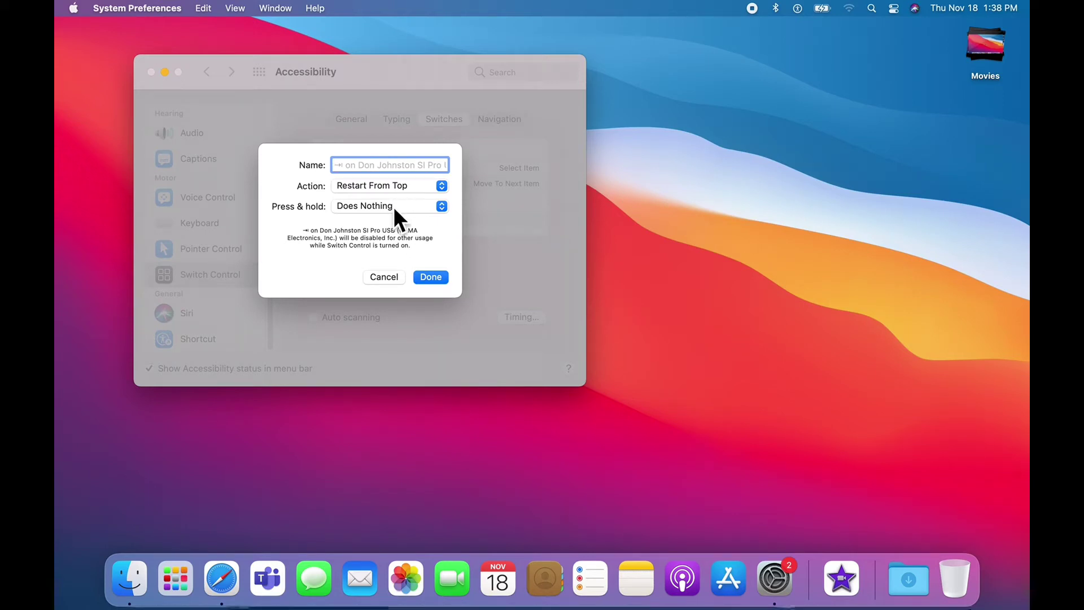
pyautogui.click(394, 206)
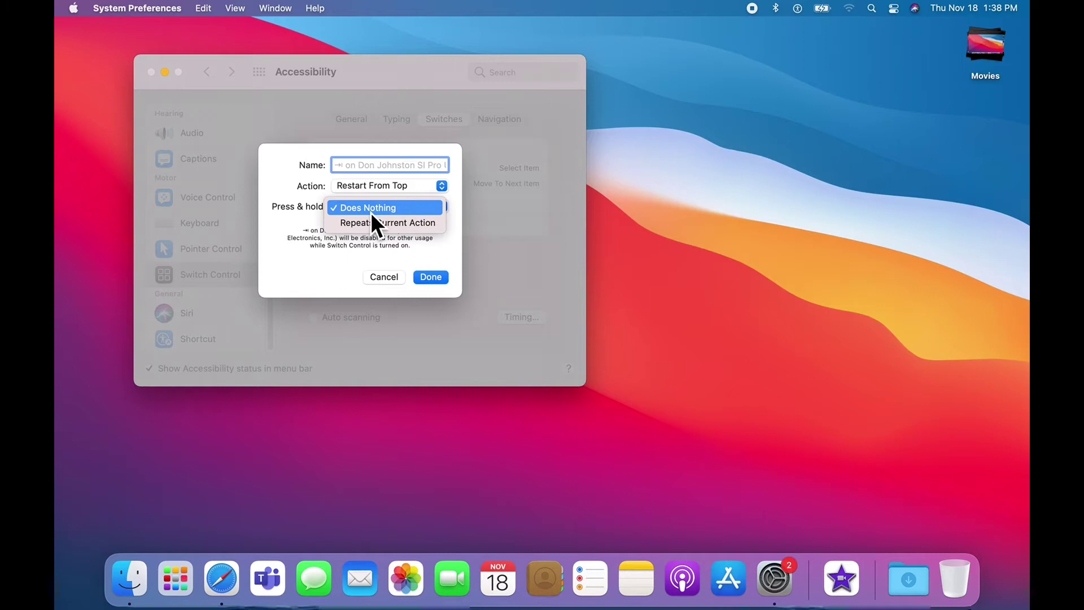
pyautogui.click(370, 209)
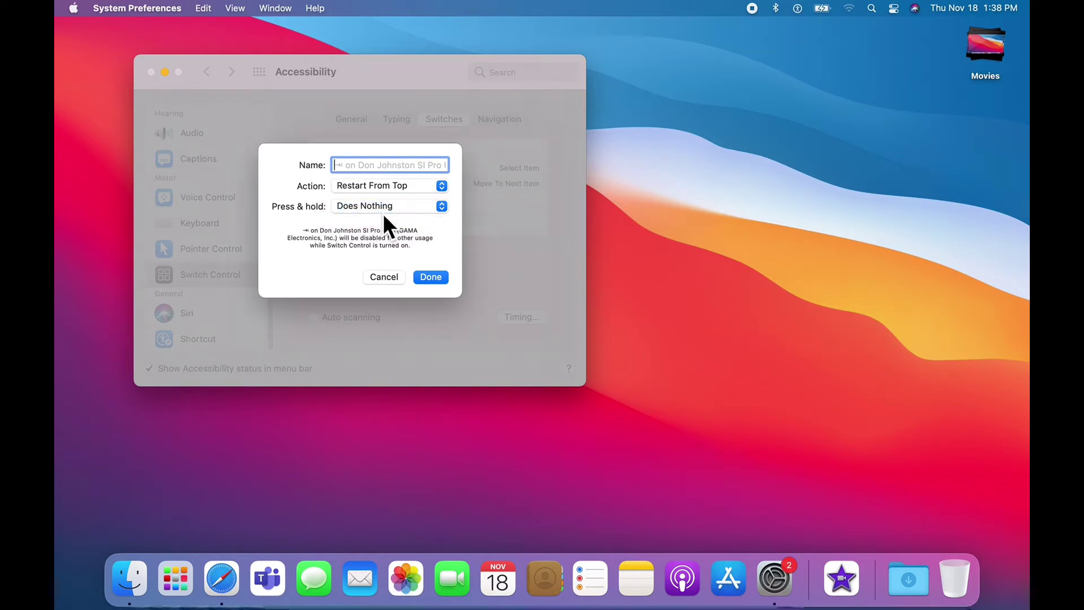
pyautogui.click(430, 277)
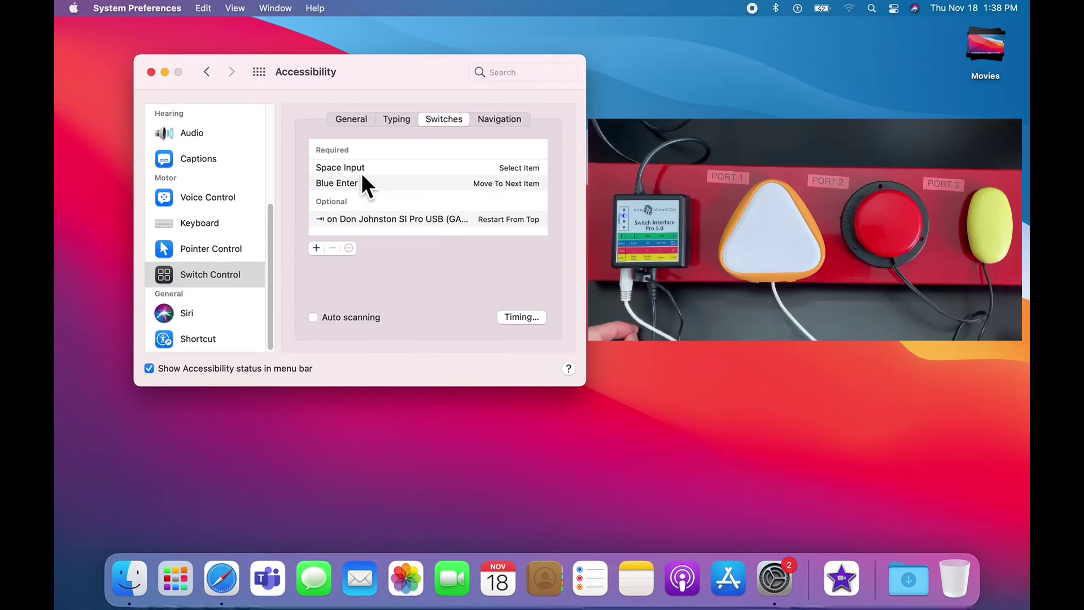
# Step: Check the Space Input, Blue Enter and Don Johnston Restart From Top switch entries
pyautogui.click(328, 167)
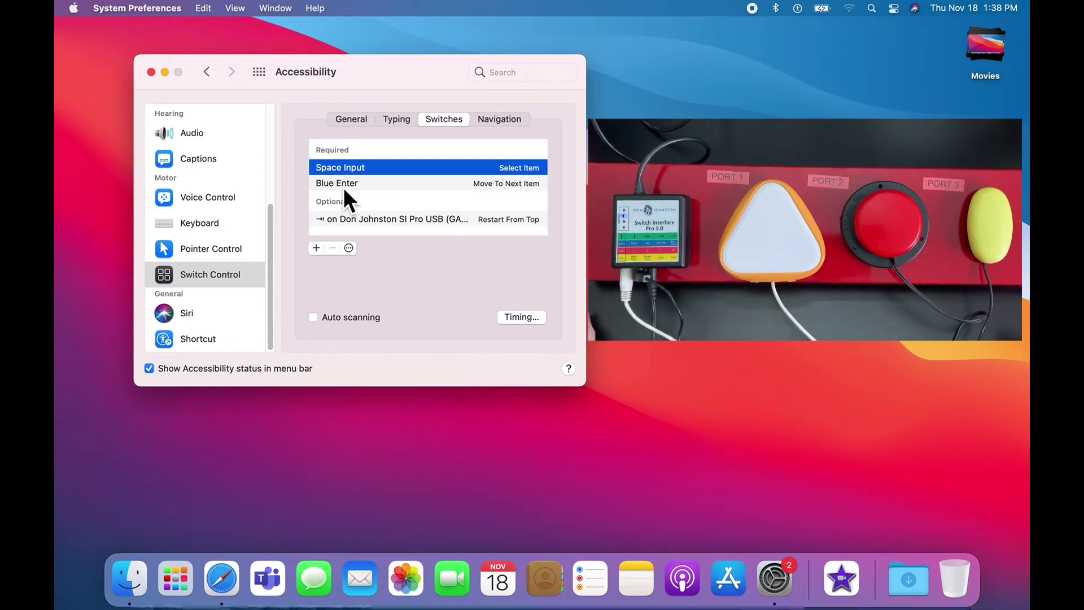
pyautogui.click(343, 184)
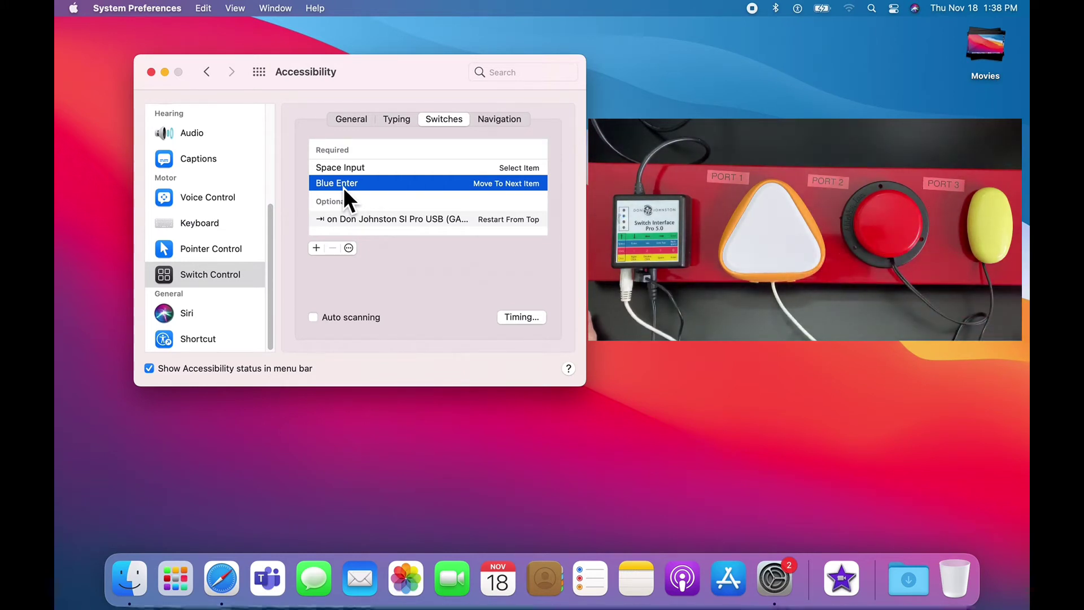
pyautogui.click(348, 221)
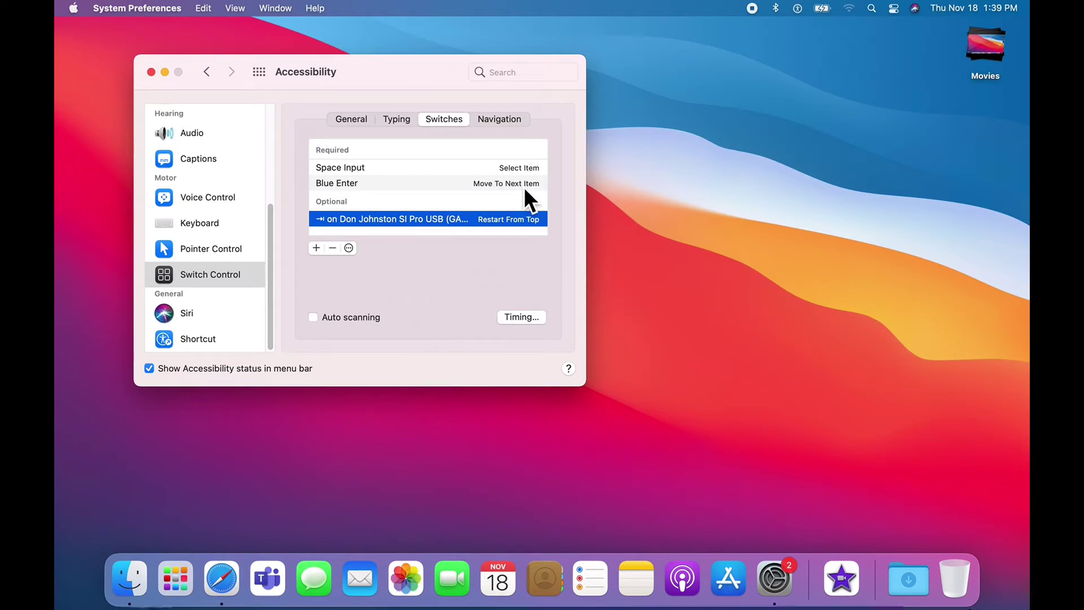
# Step: Turn Auto scanning on and back off, selecting Space Input in between
pyautogui.click(313, 317)
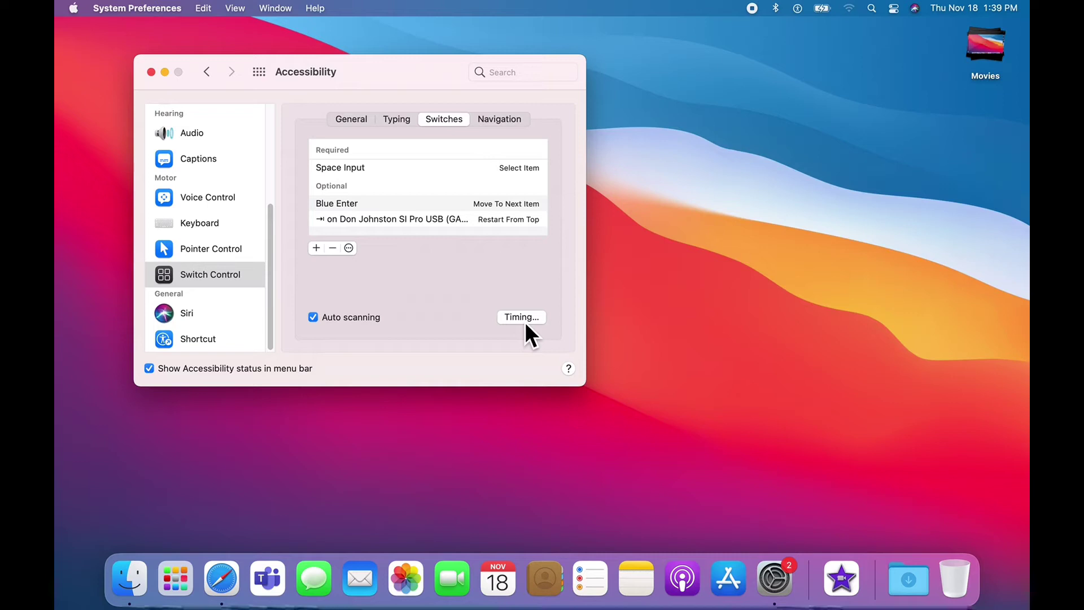
pyautogui.click(347, 170)
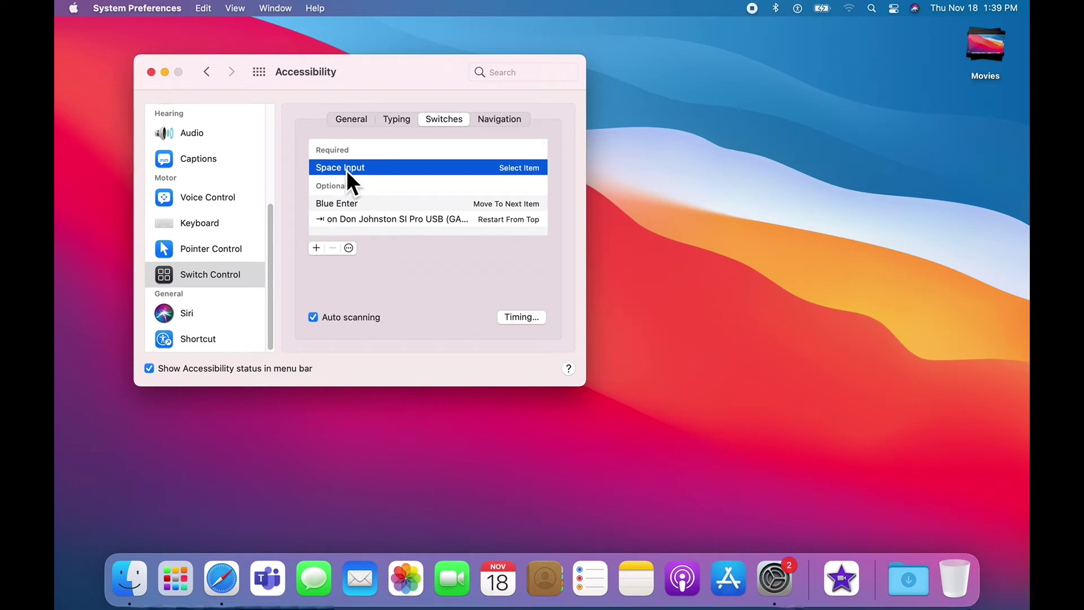
pyautogui.click(313, 317)
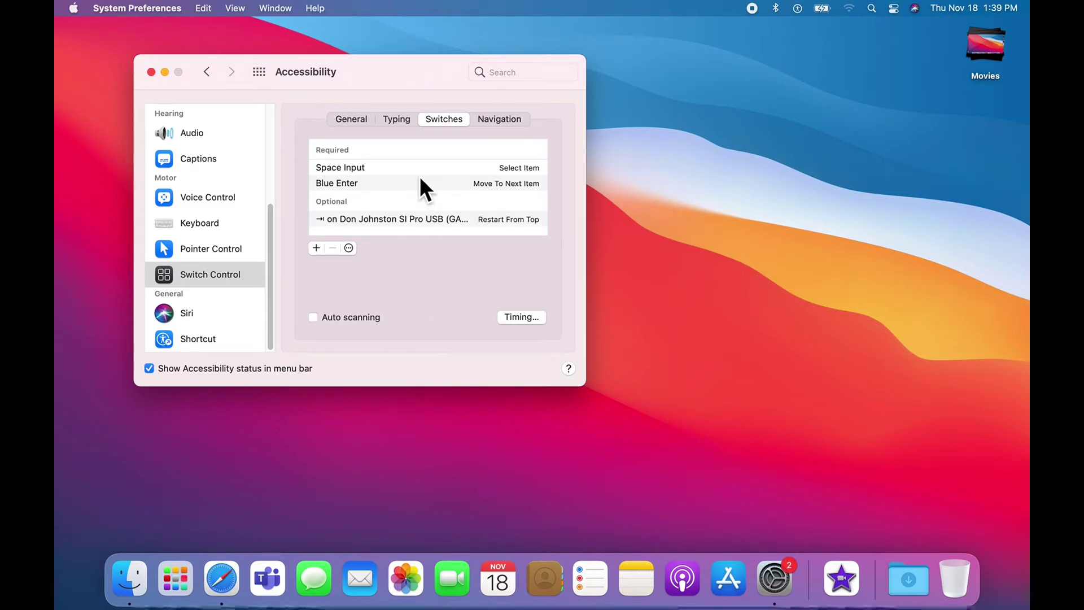
# Step: Show the General tab of the Switch Control settings
pyautogui.click(352, 120)
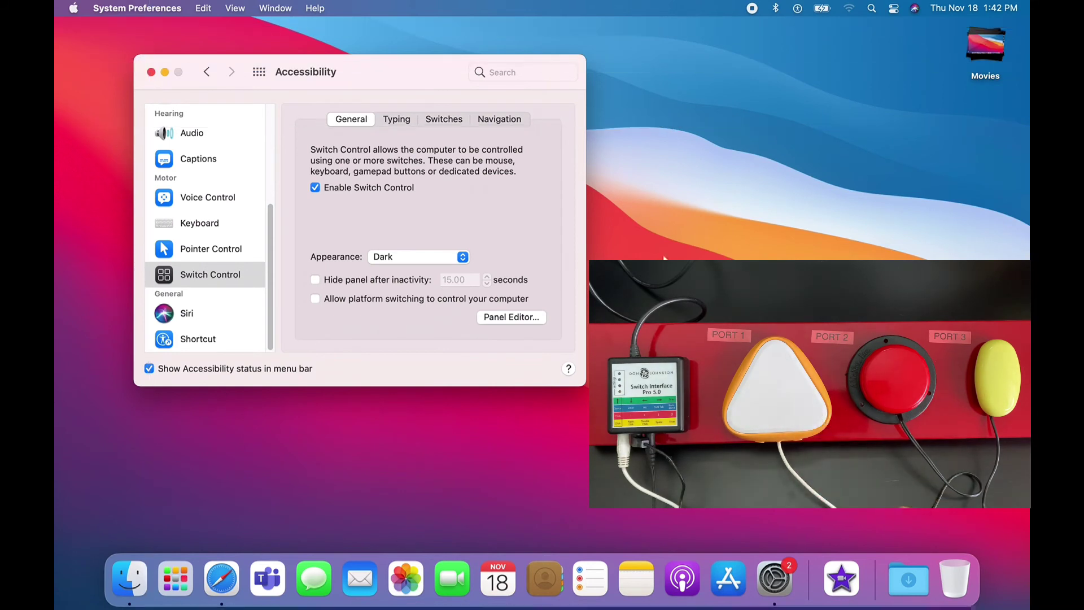
# Step: Close the Accessibility preferences window with its red close button
pyautogui.click(150, 72)
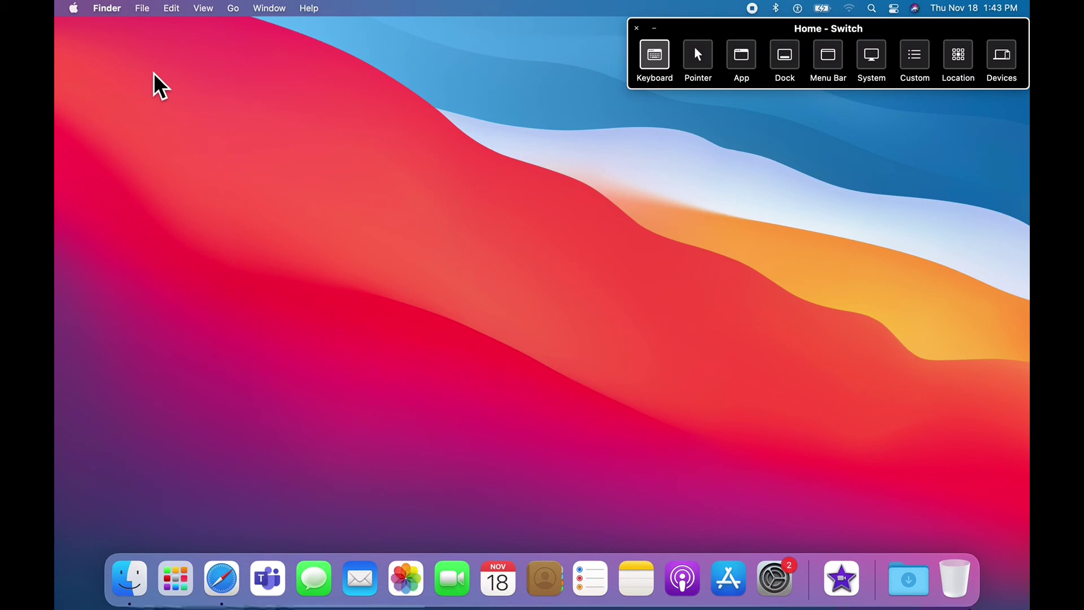
# Step: Disable Switch Control under Accessibility > Switch Control and confirm with OK
pyautogui.click(774, 579)
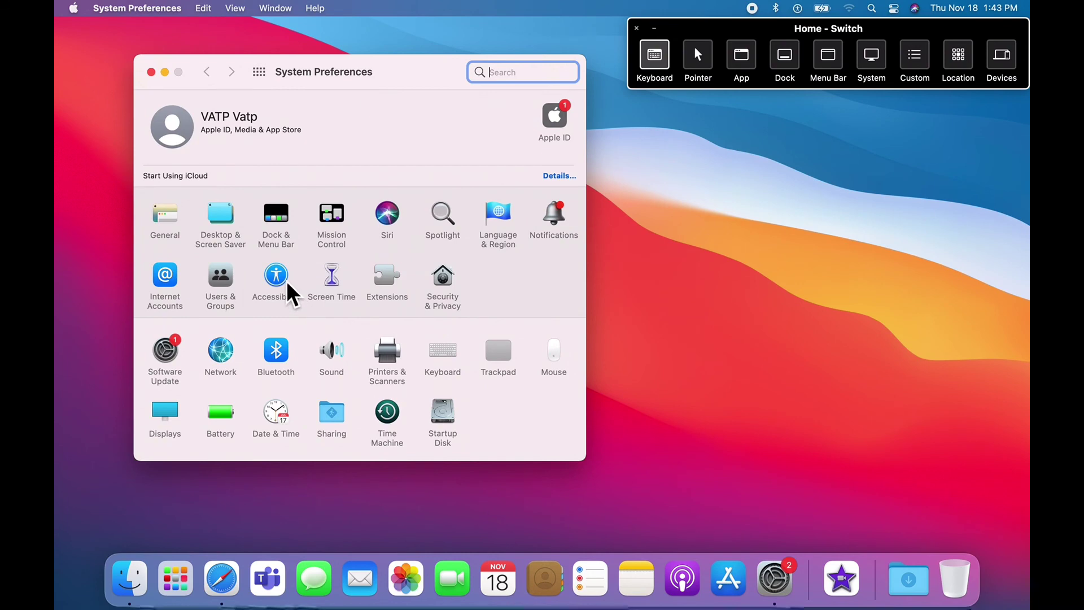
pyautogui.click(277, 279)
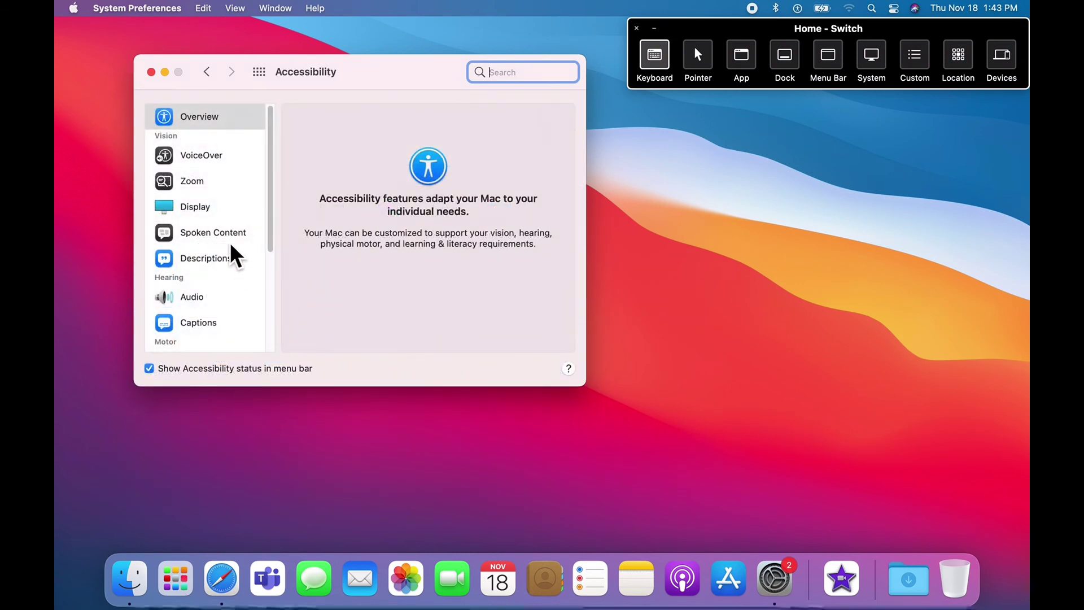
pyautogui.scroll(-3, 236, 254)
pyautogui.scroll(-3, 236, 254)
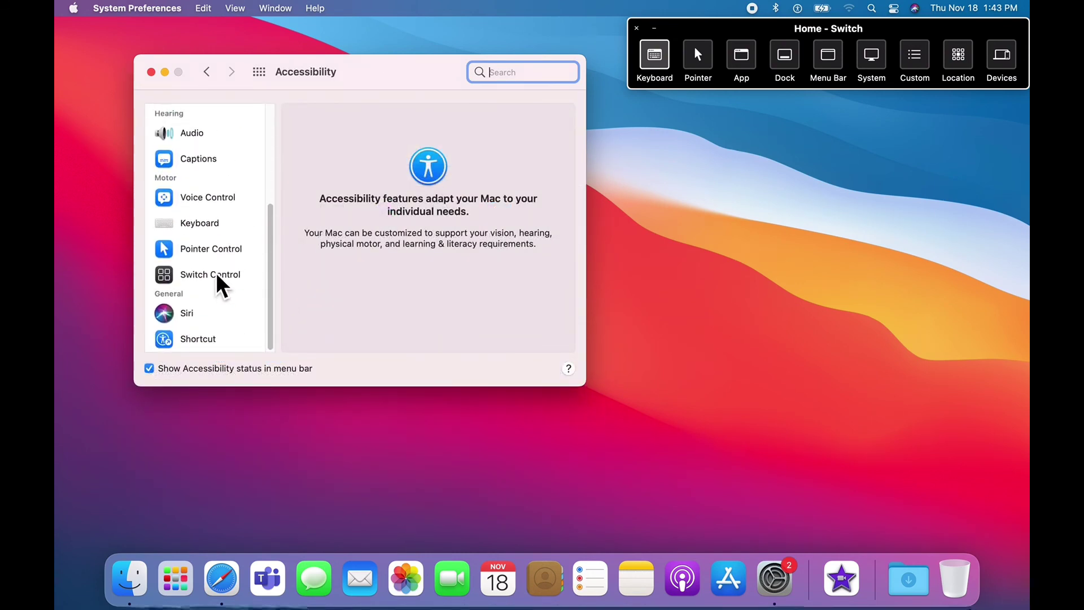
pyautogui.click(219, 275)
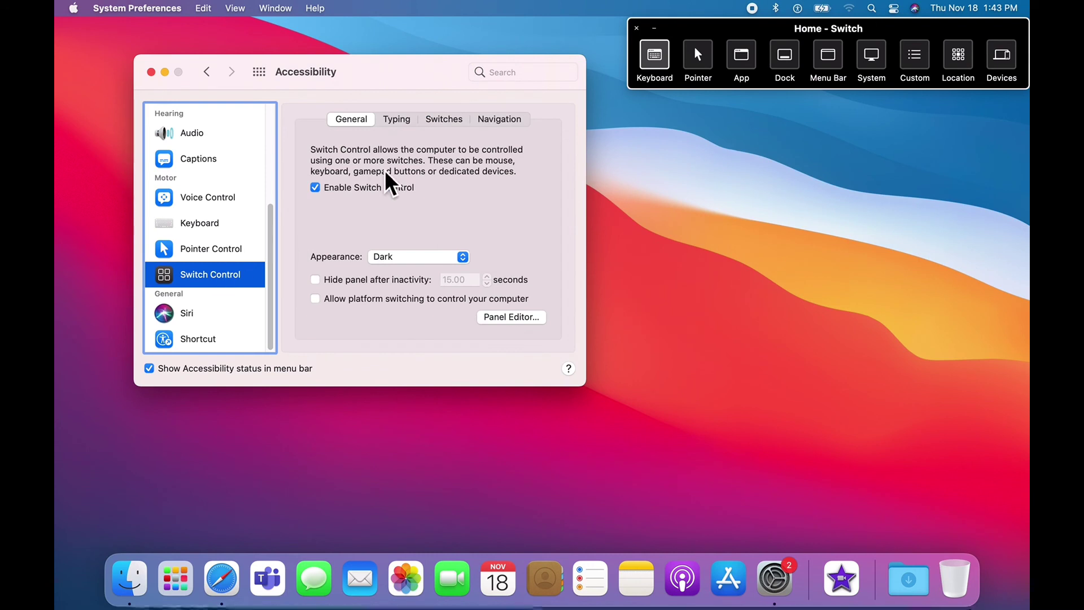
pyautogui.click(315, 188)
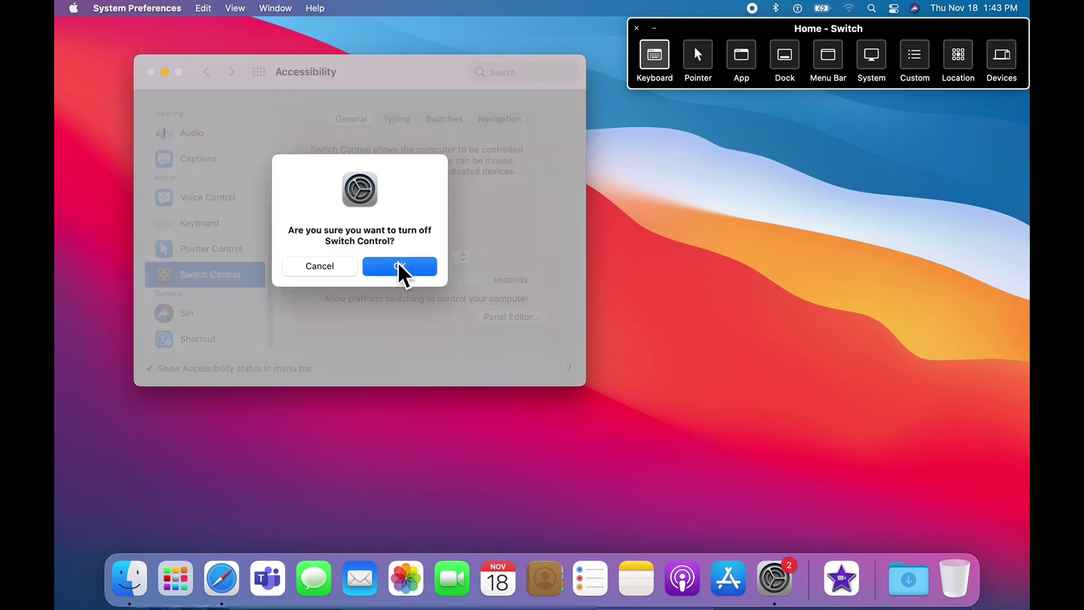
pyautogui.click(399, 265)
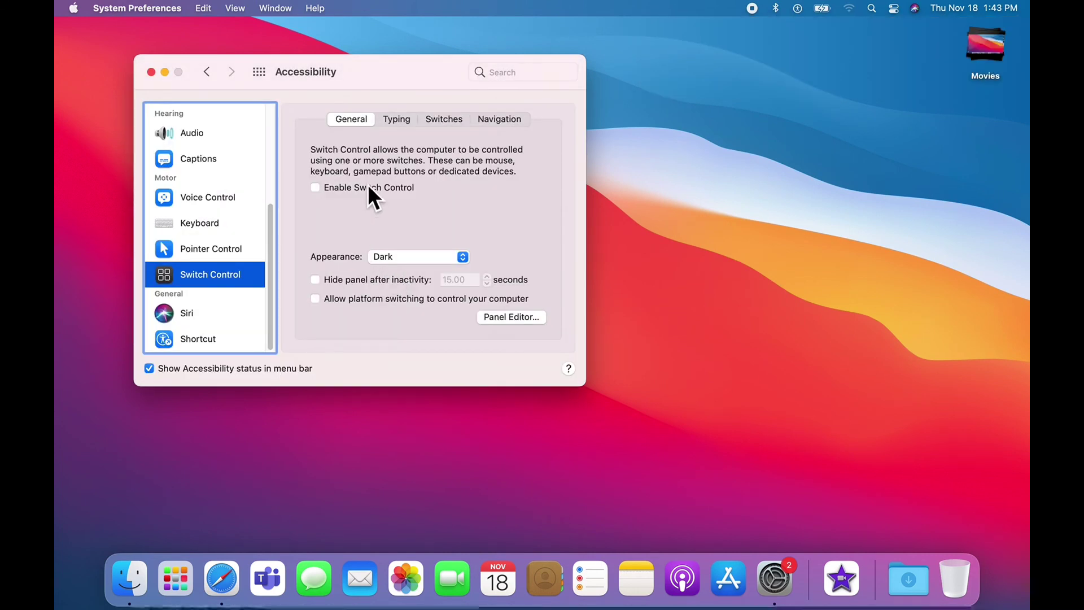
# Step: Open Panel Editor to view the Home - Switch layout with its YouTube Play button
pyautogui.click(508, 317)
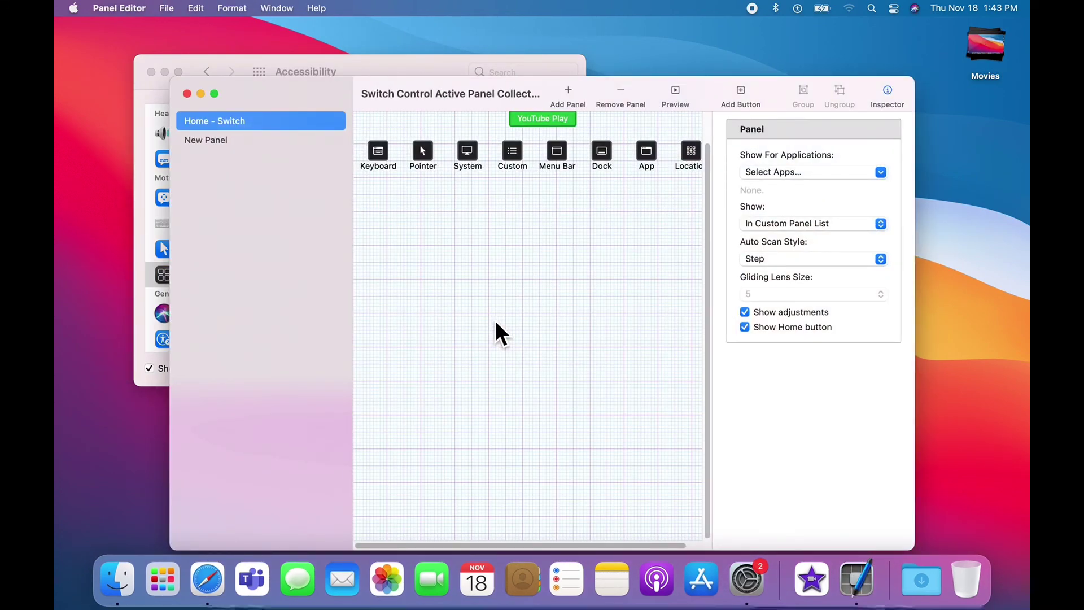
pyautogui.hscroll(2, 496, 320)
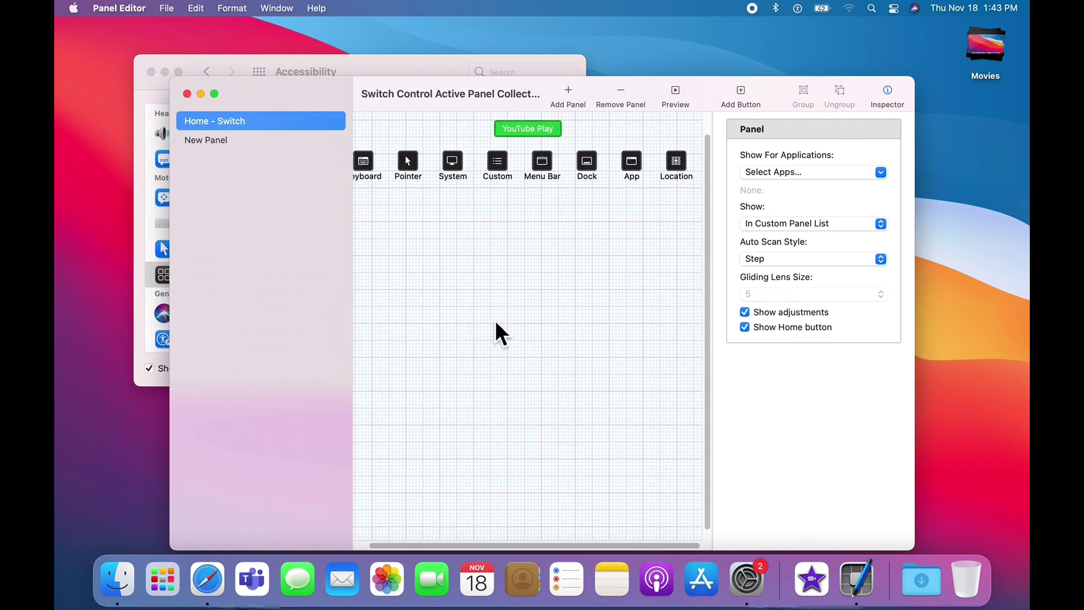
pyautogui.hscroll(-2, 495, 320)
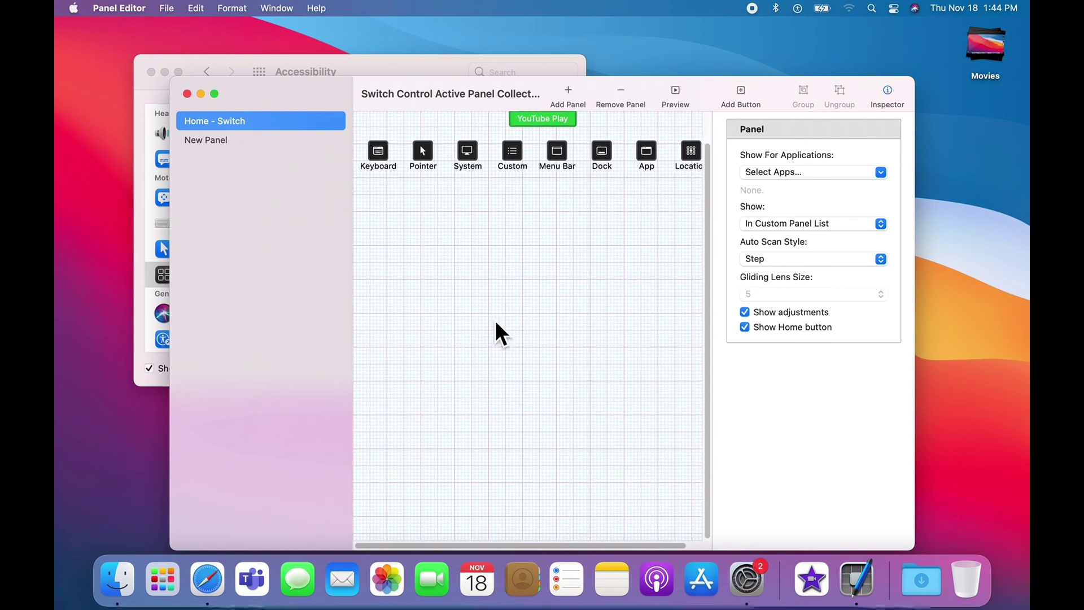
pyautogui.hscroll(1, 495, 320)
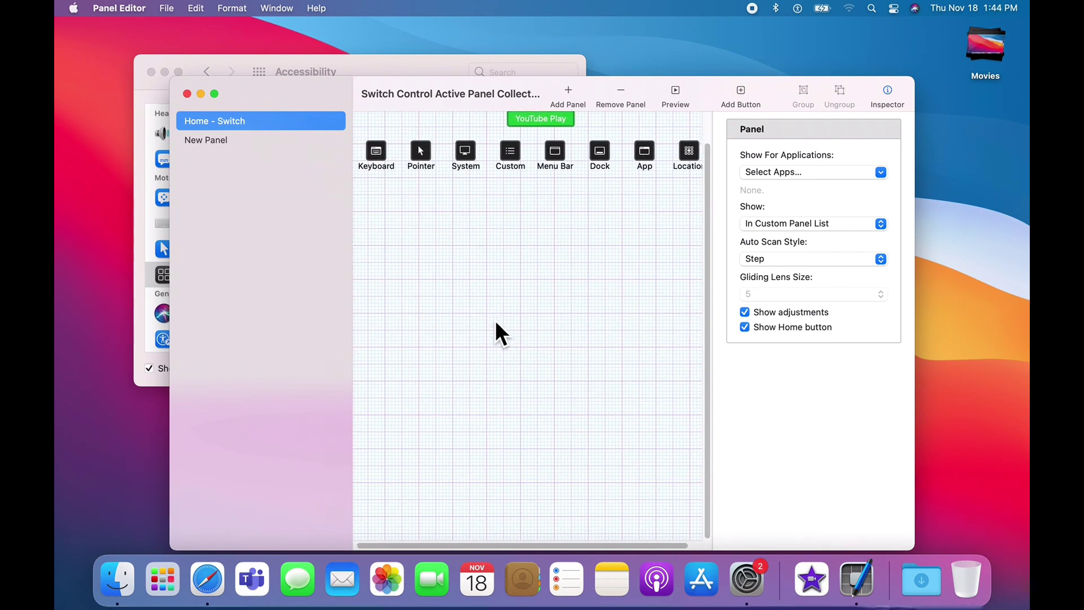
pyautogui.hscroll(2, 496, 320)
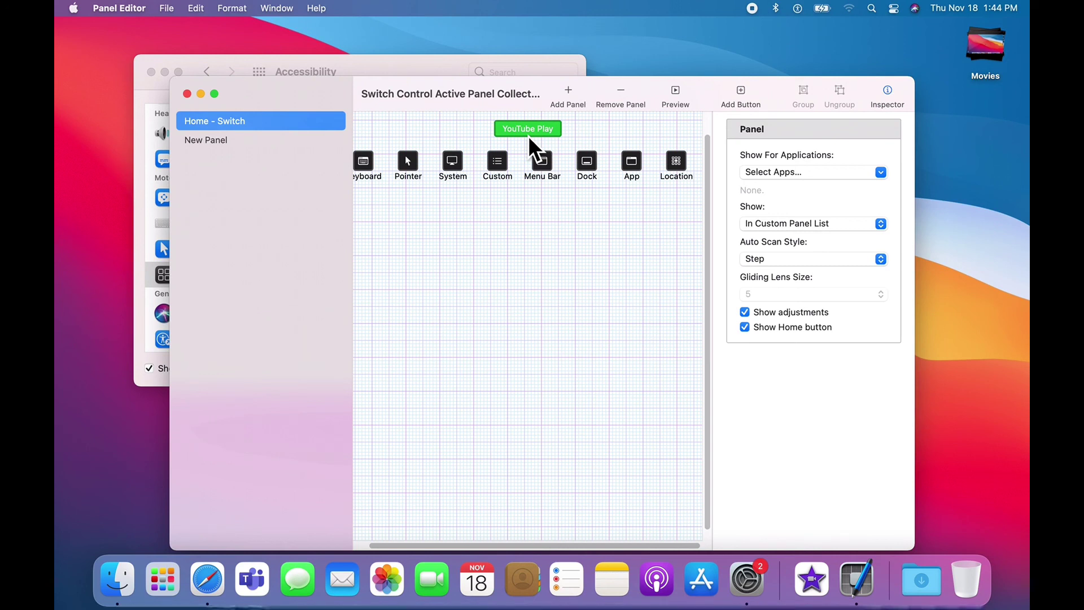
pyautogui.scroll(2, 507, 161)
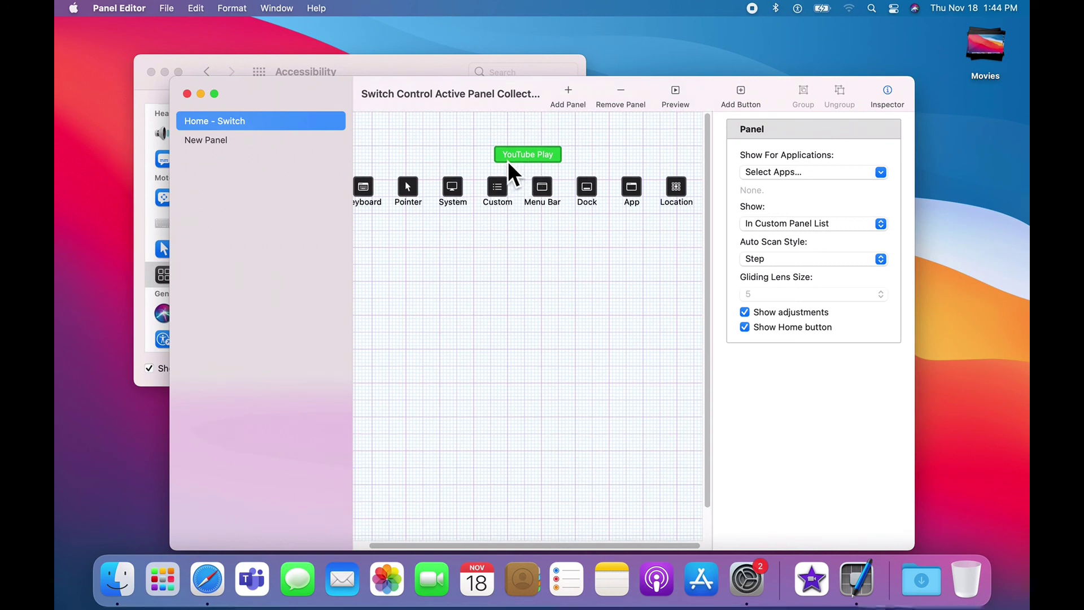
# Step: Close Panel Editor, then try the Custom and Devices panels, returning to Home - Switch each time
pyautogui.click(188, 93)
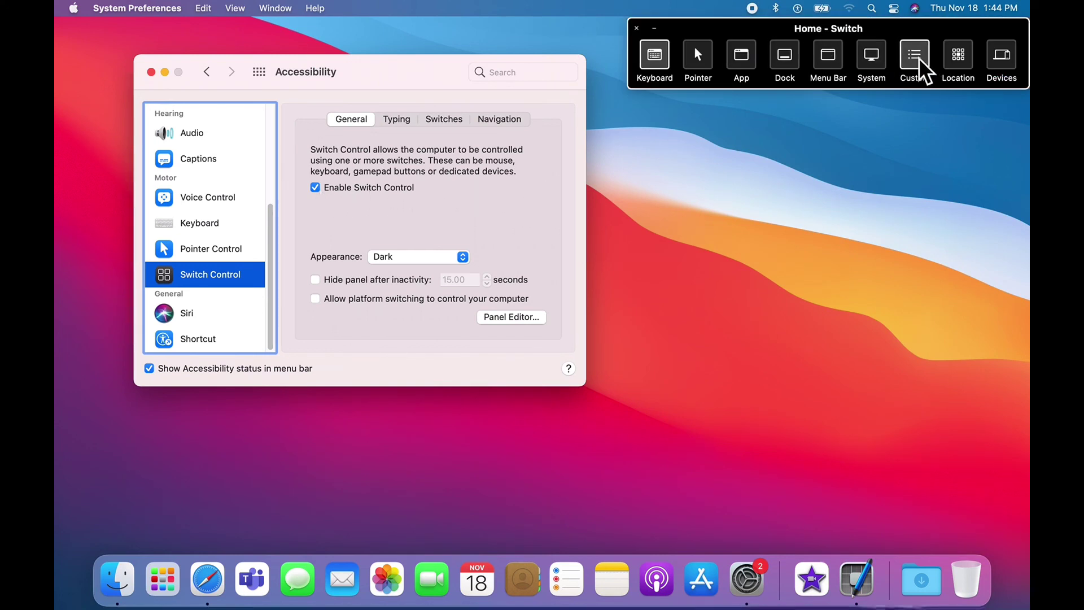
pyautogui.click(915, 57)
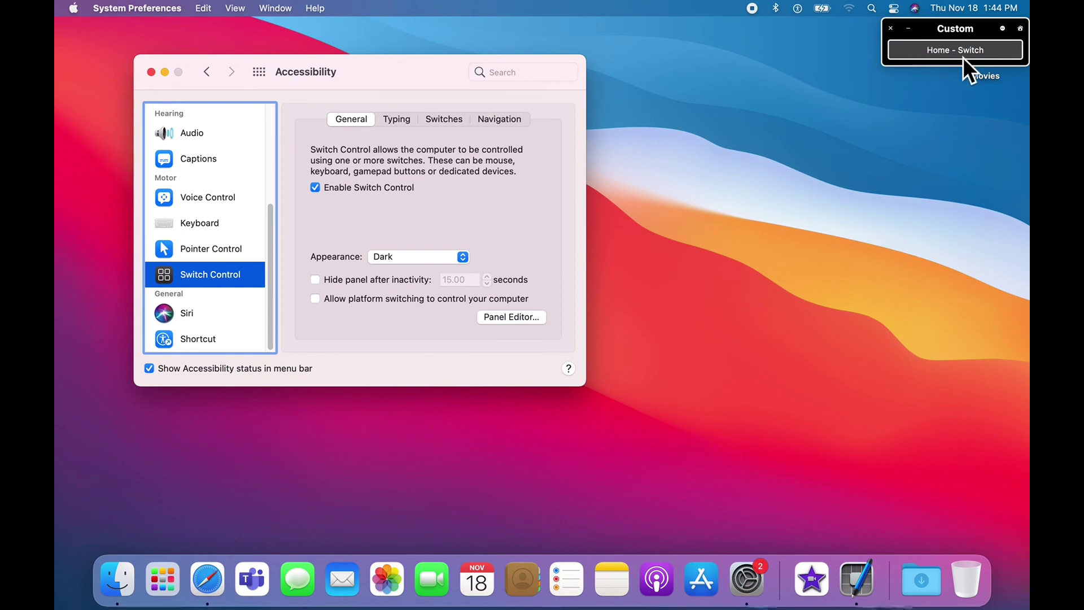
pyautogui.click(1018, 28)
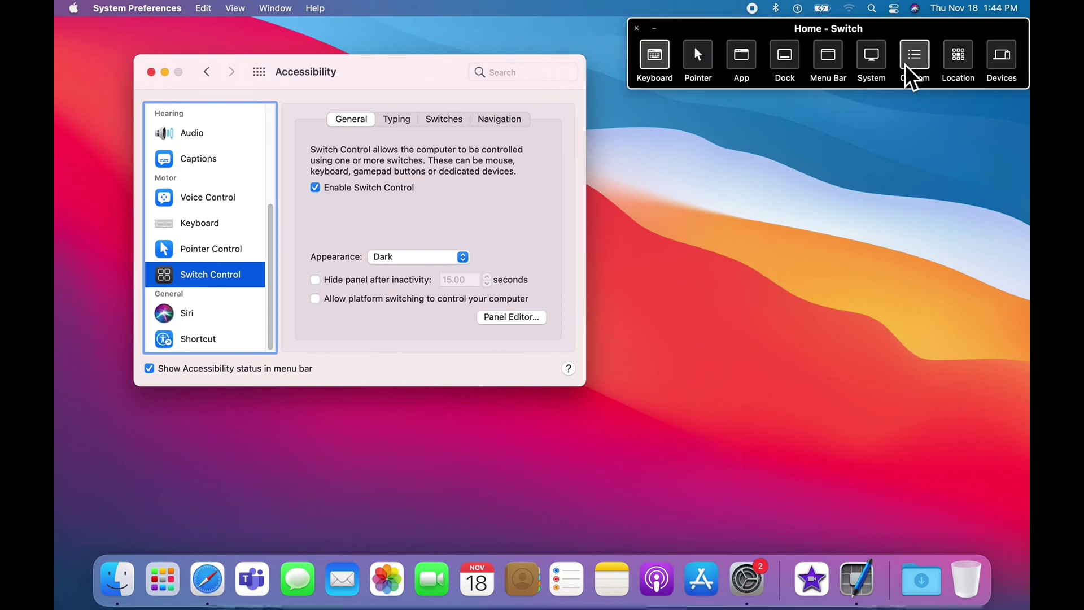
pyautogui.click(1001, 56)
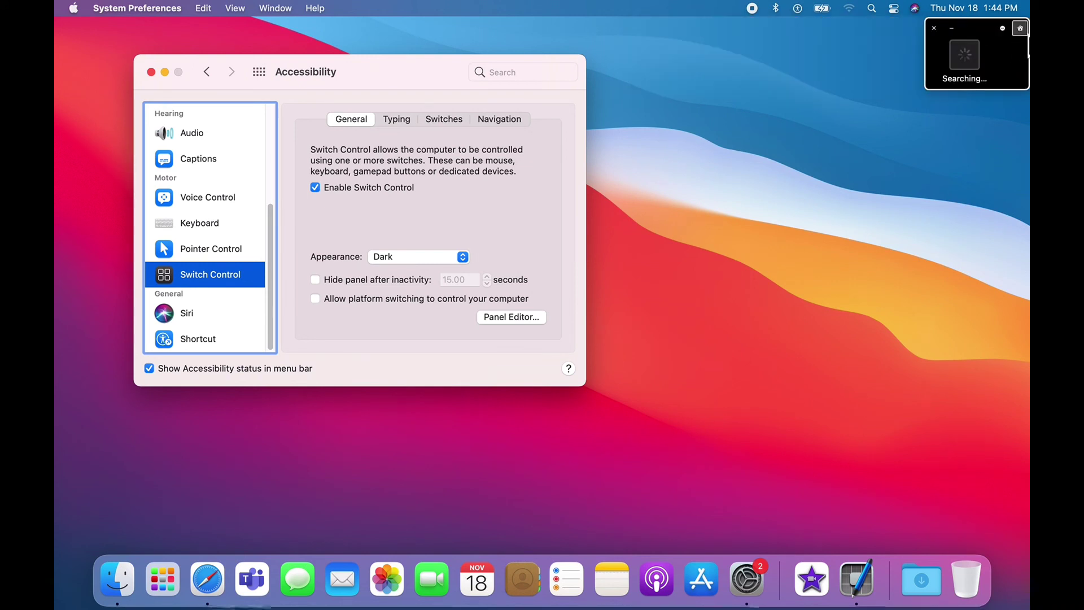
pyautogui.click(1019, 28)
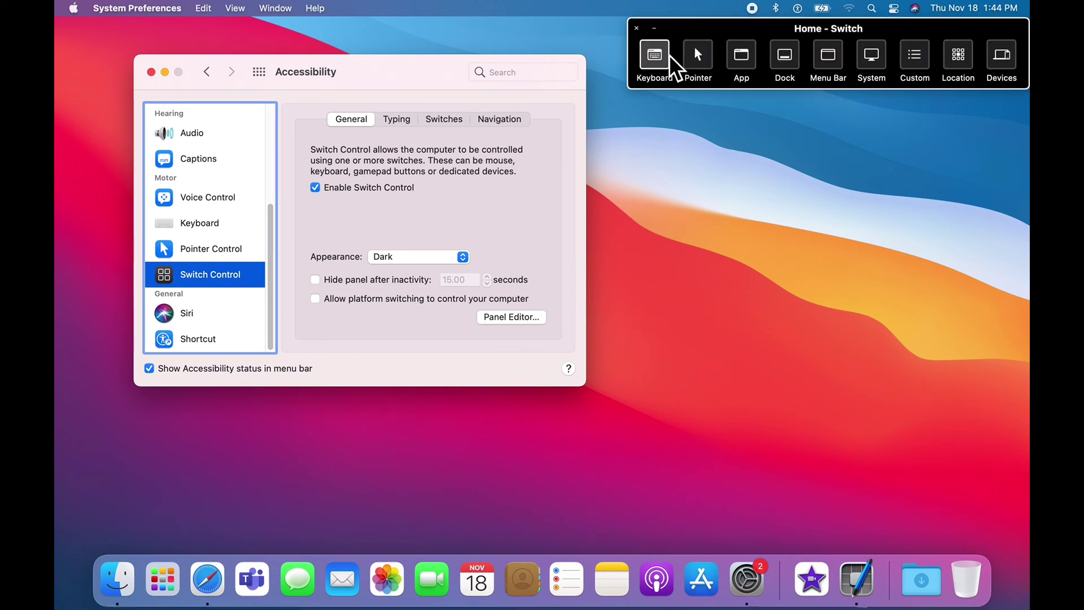